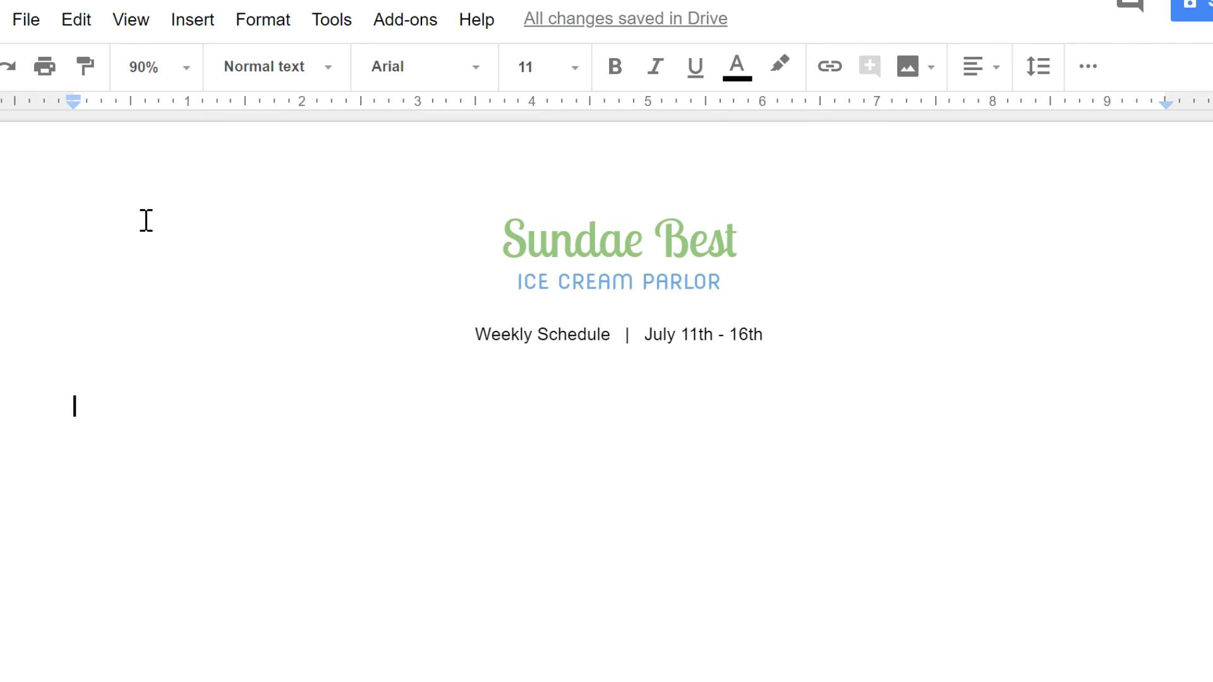
Insert a 7 x 5 table below the Weekly Schedule heading.
left_click(220, 26)
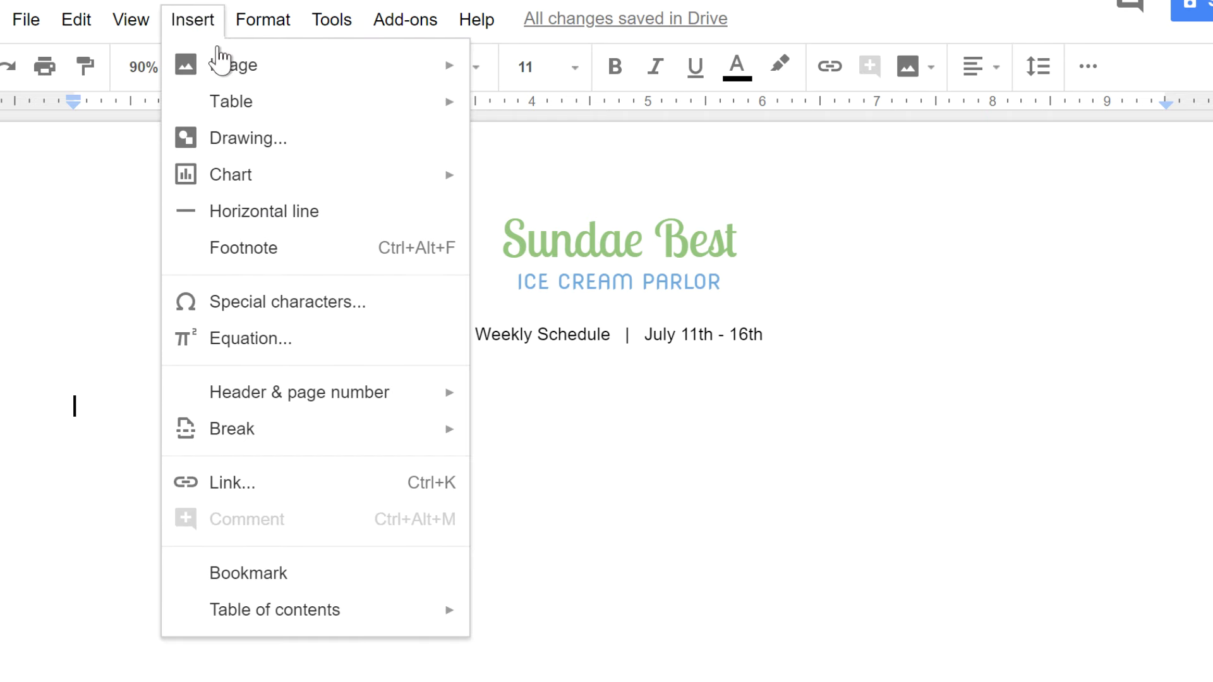
mouse_move(233, 120)
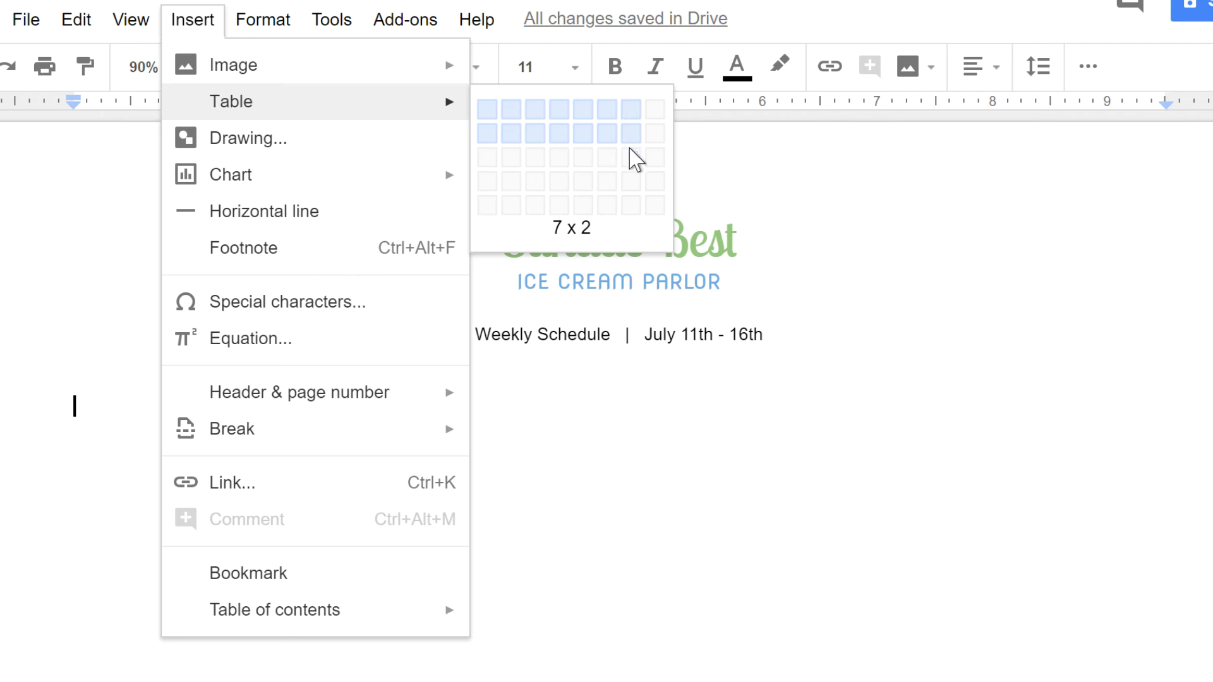
left_click(632, 208)
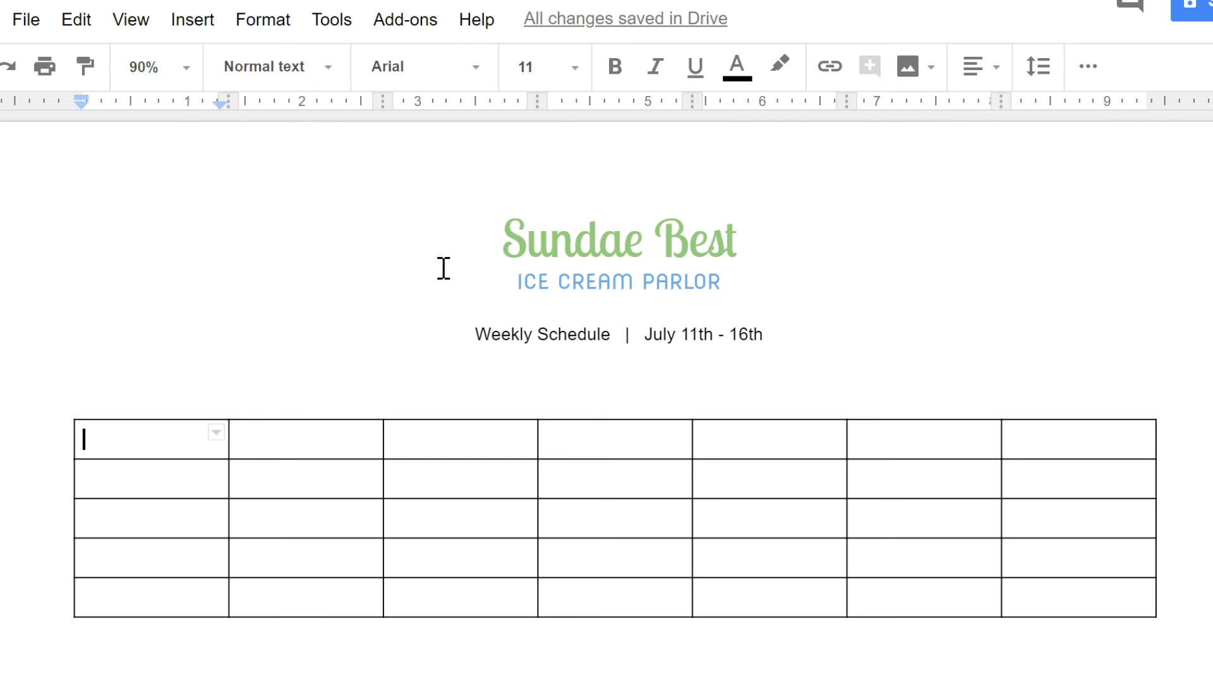
Enter the four staff members' names down the first column, one per row.
type("Dylan")
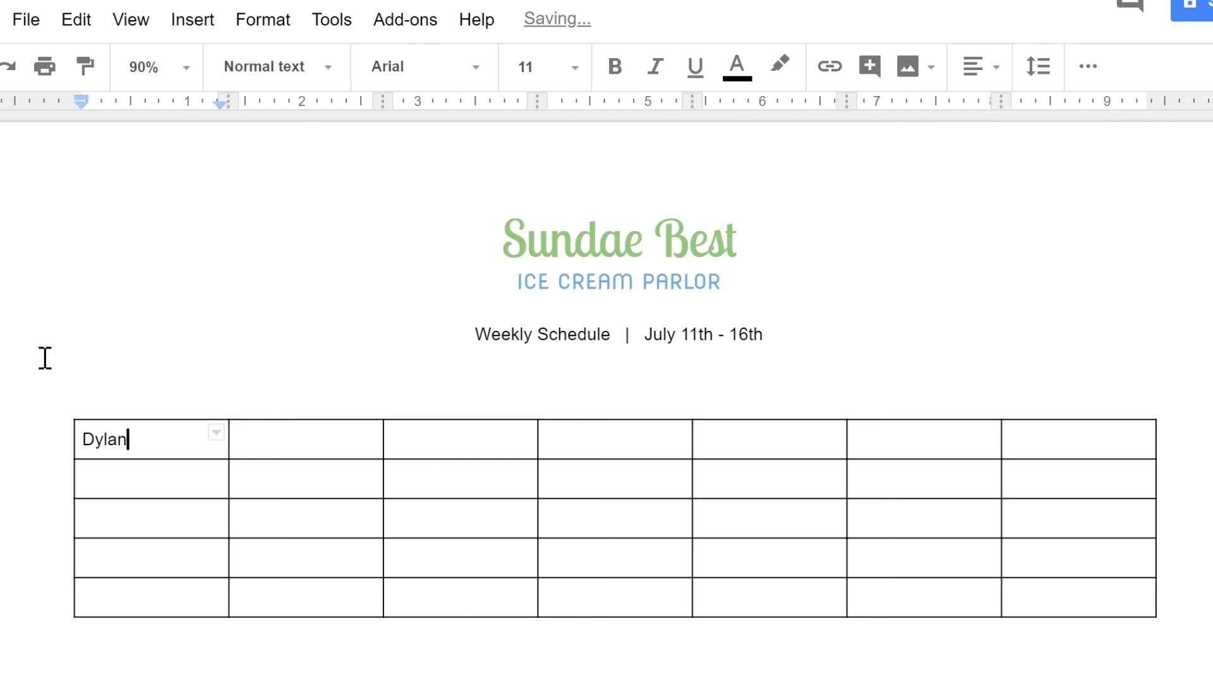
key("Down")
type("Marilla")
key("Down")
type("Arthur")
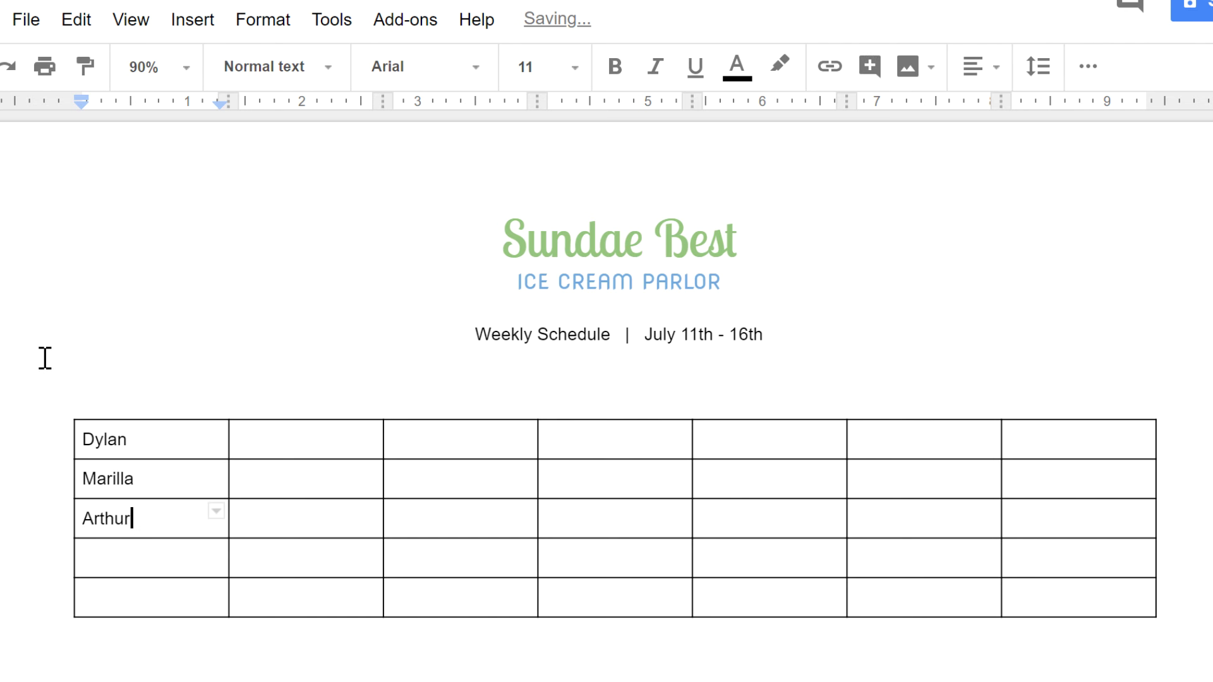
key("Down")
type("Barrett")
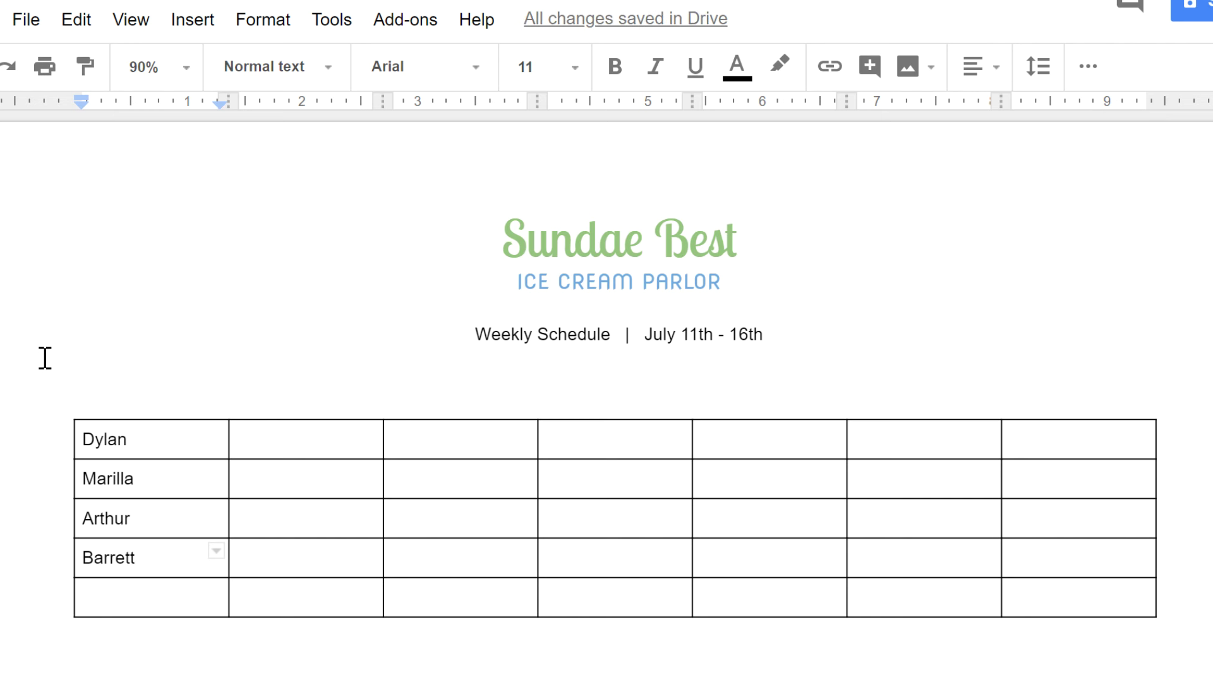
left_click(139, 433)
Insert a blank header row above the first staff name's row.
right_click(145, 444)
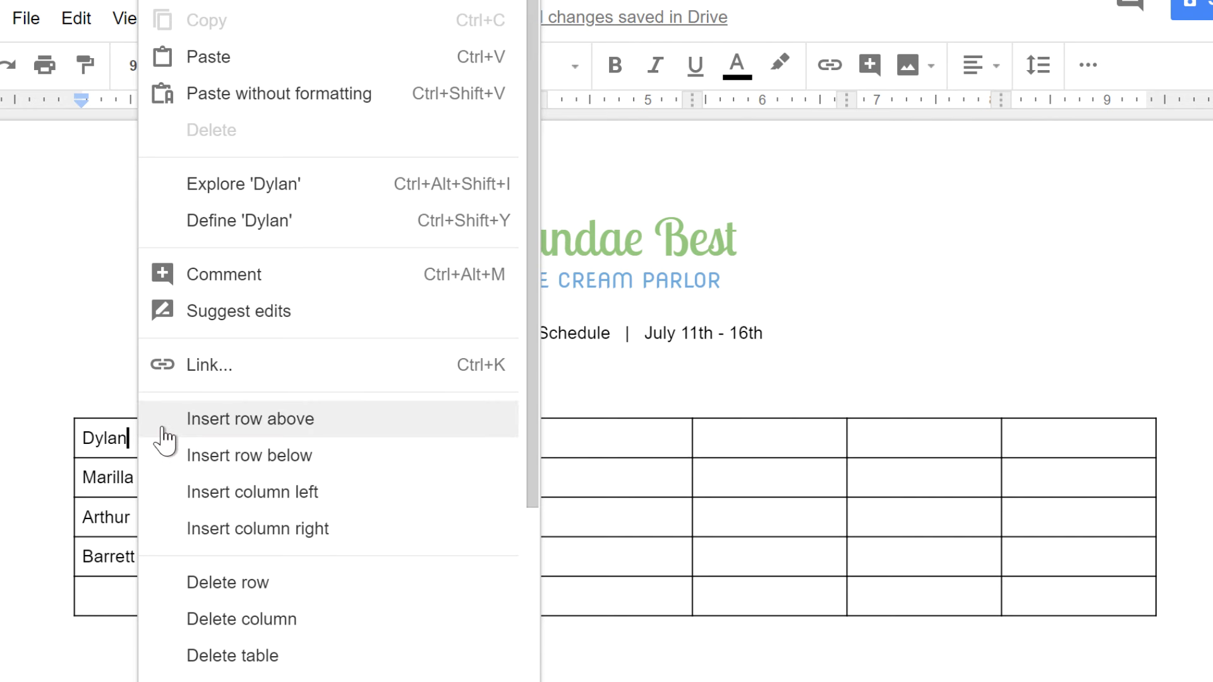
left_click(164, 427)
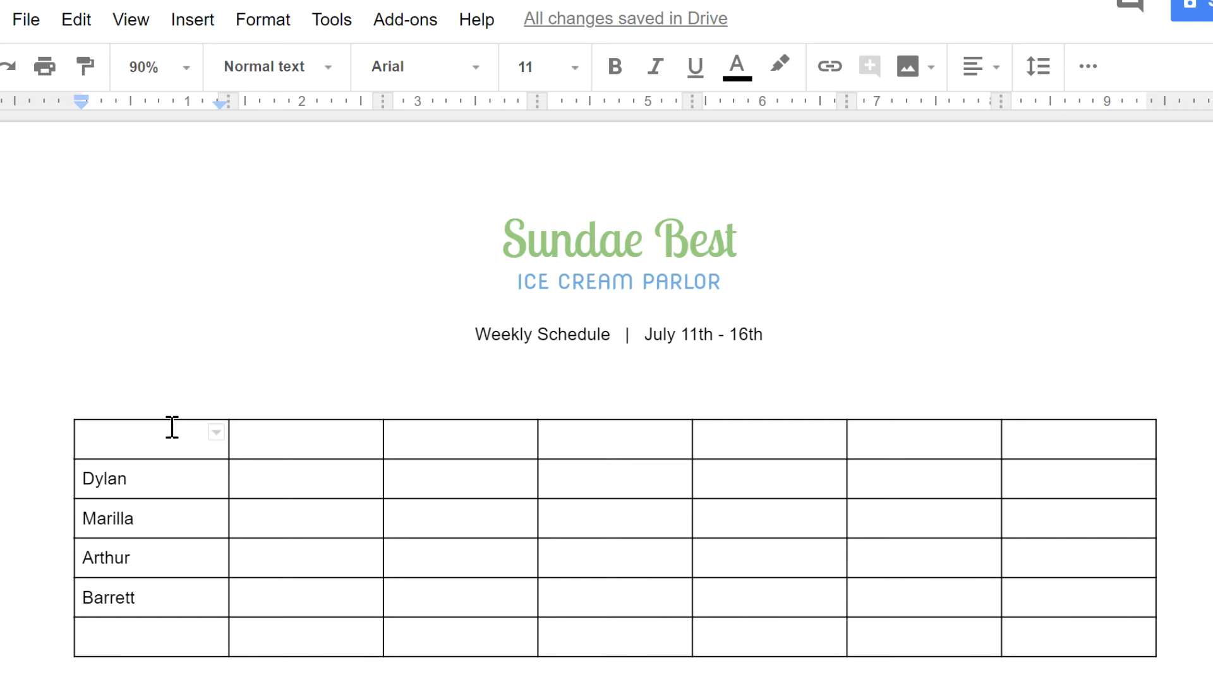
left_click(140, 643)
Delete the table's empty bottom row.
right_click(141, 647)
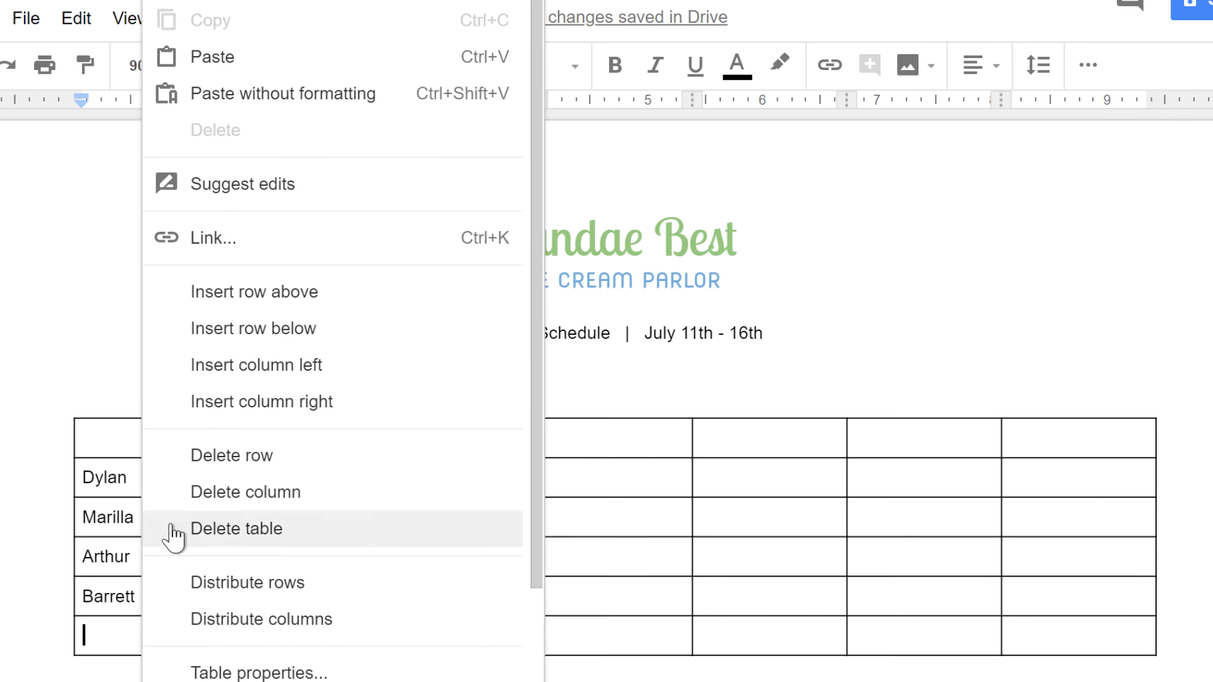
left_click(173, 458)
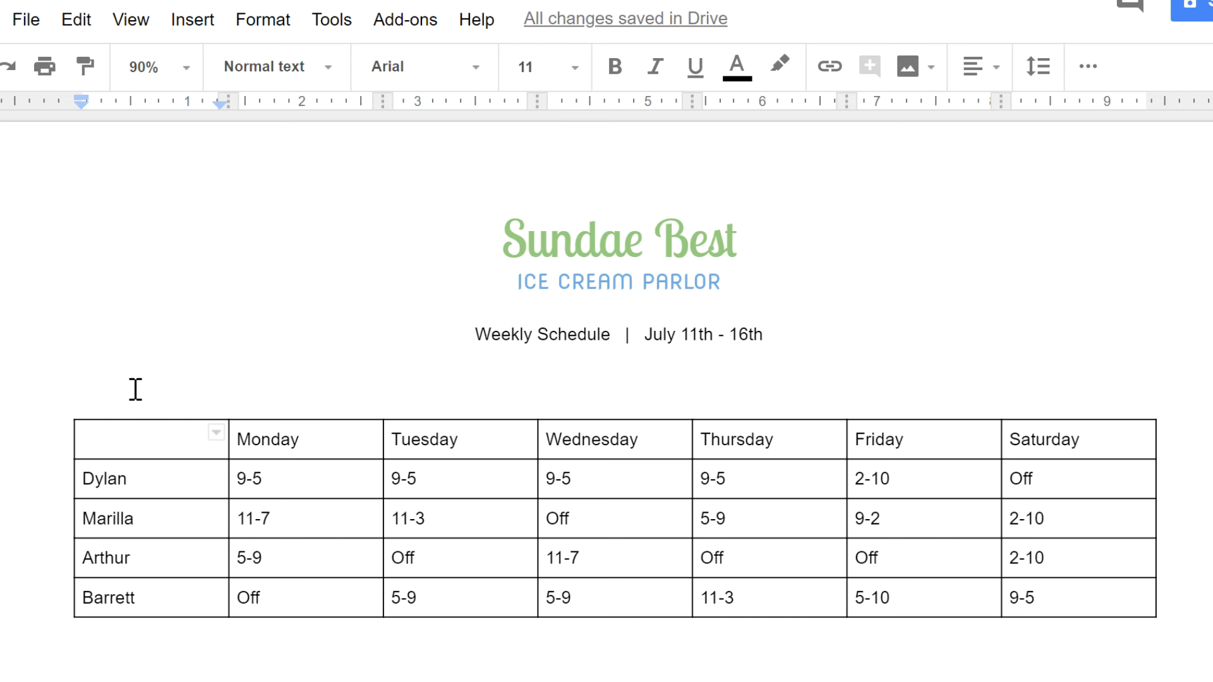
Make the header row taller and center-align the text in all table cells.
left_click_drag(204, 460, 1072, 621)
left_click(208, 460)
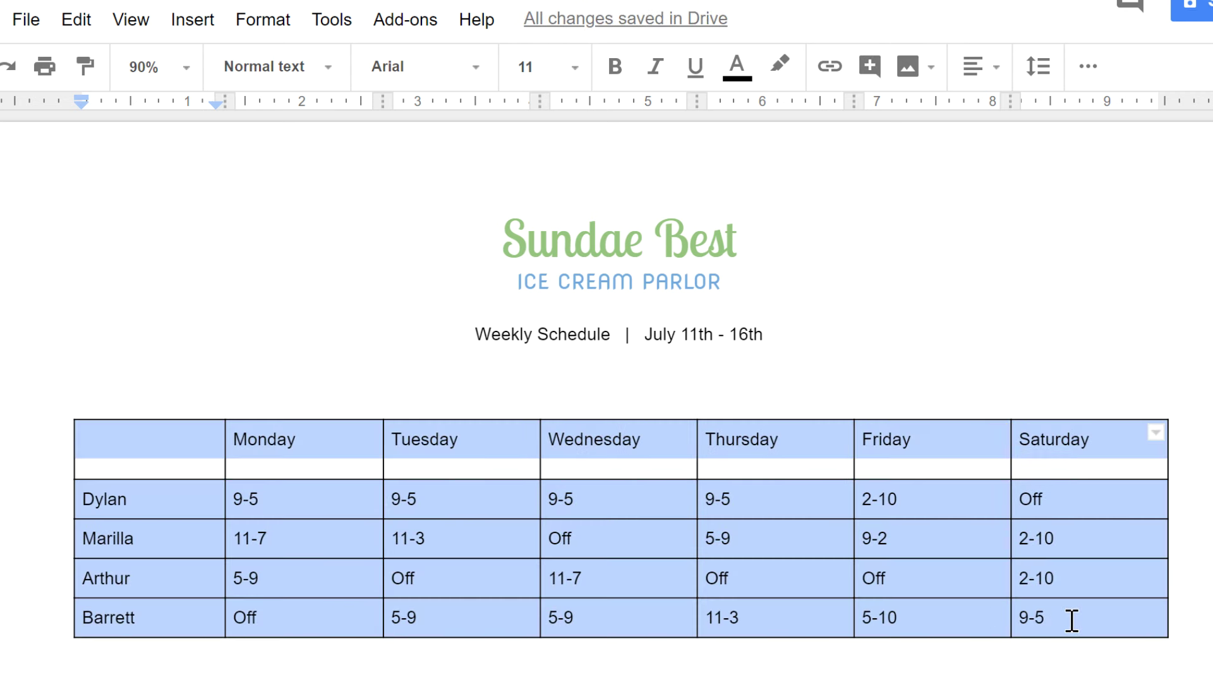
left_click(995, 73)
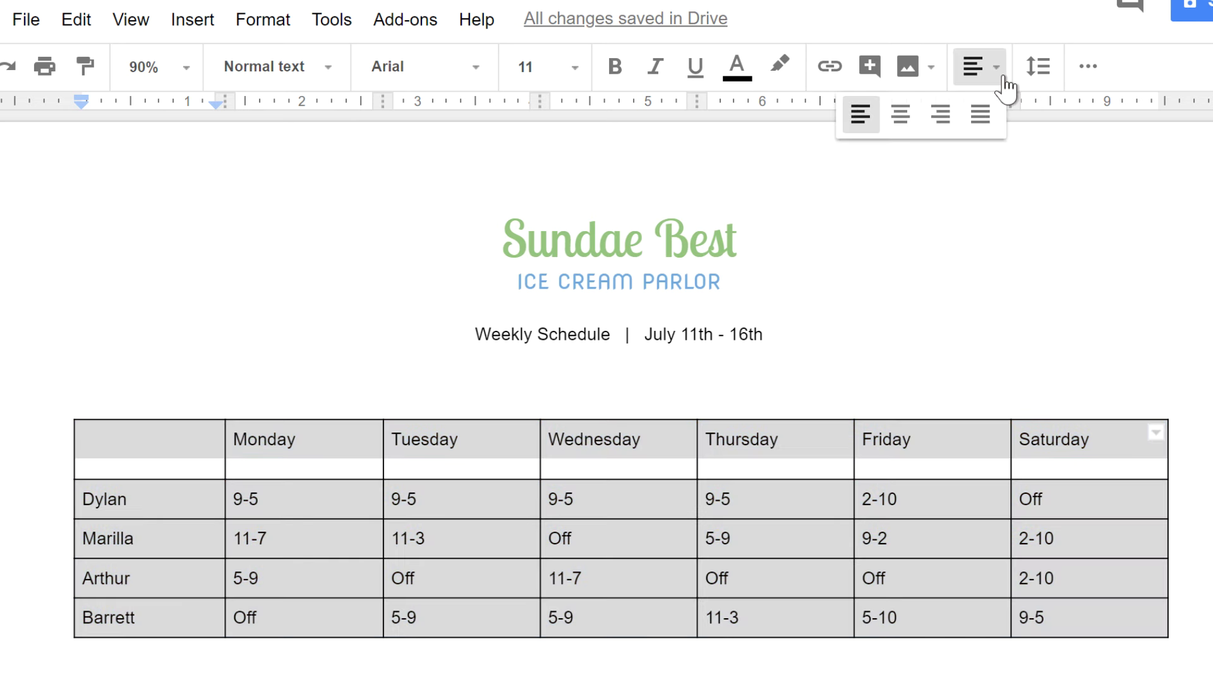
left_click(943, 117)
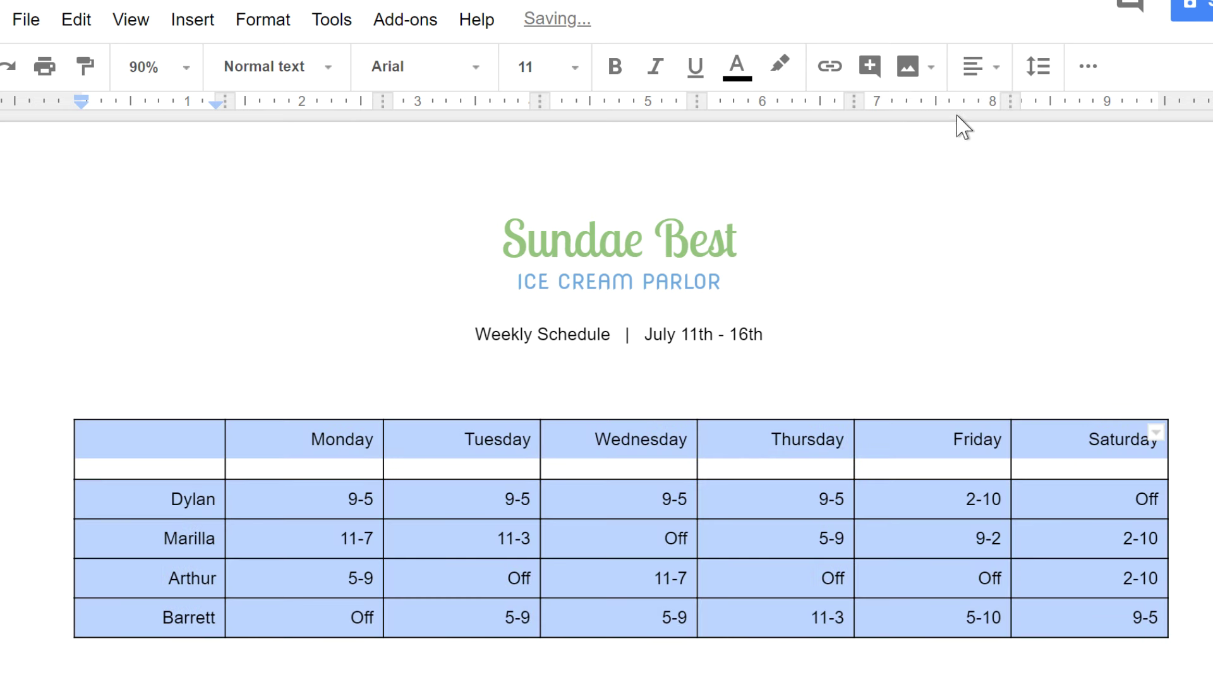
left_click(983, 74)
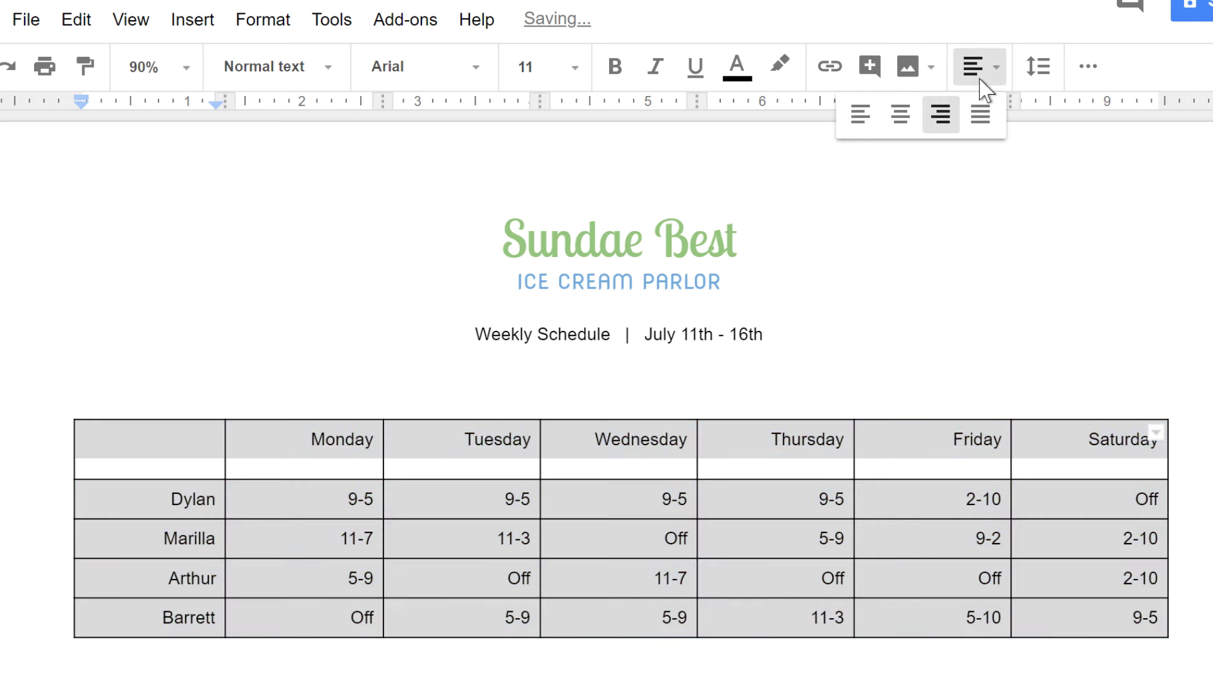
left_click(904, 127)
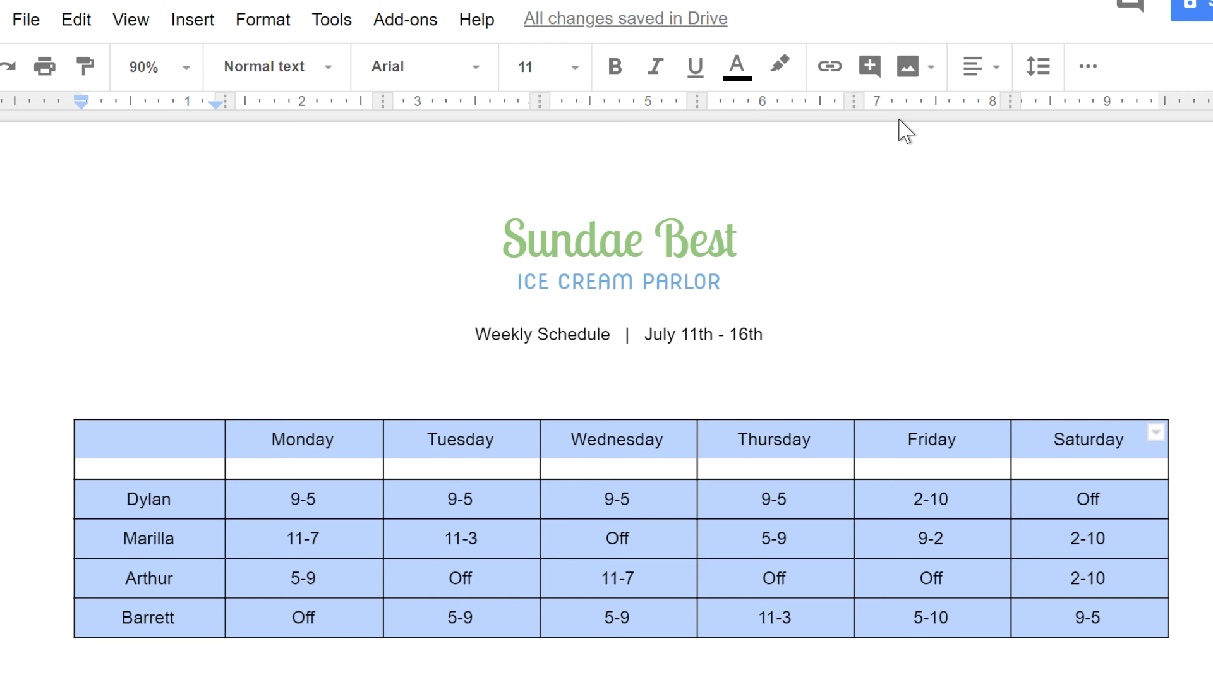
In Table properties, apply a light yellow cell background with white 2.25 pt borders.
right_click(109, 445)
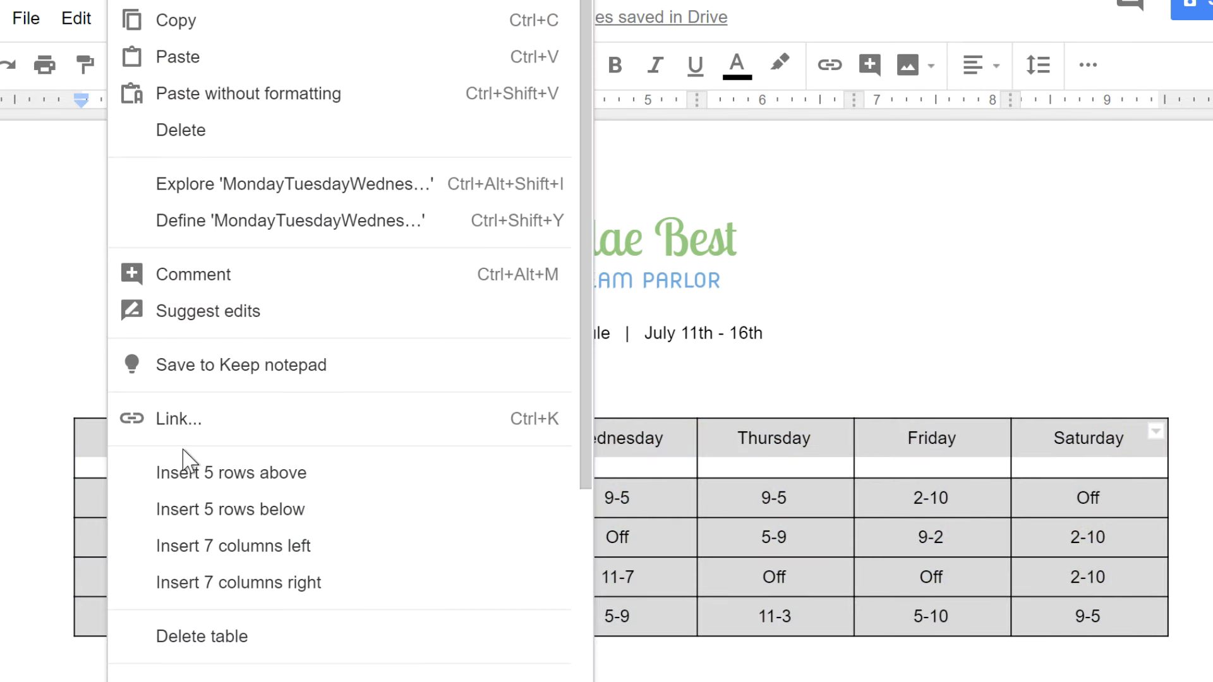
left_click_drag(581, 422, 580, 600)
left_click(306, 588)
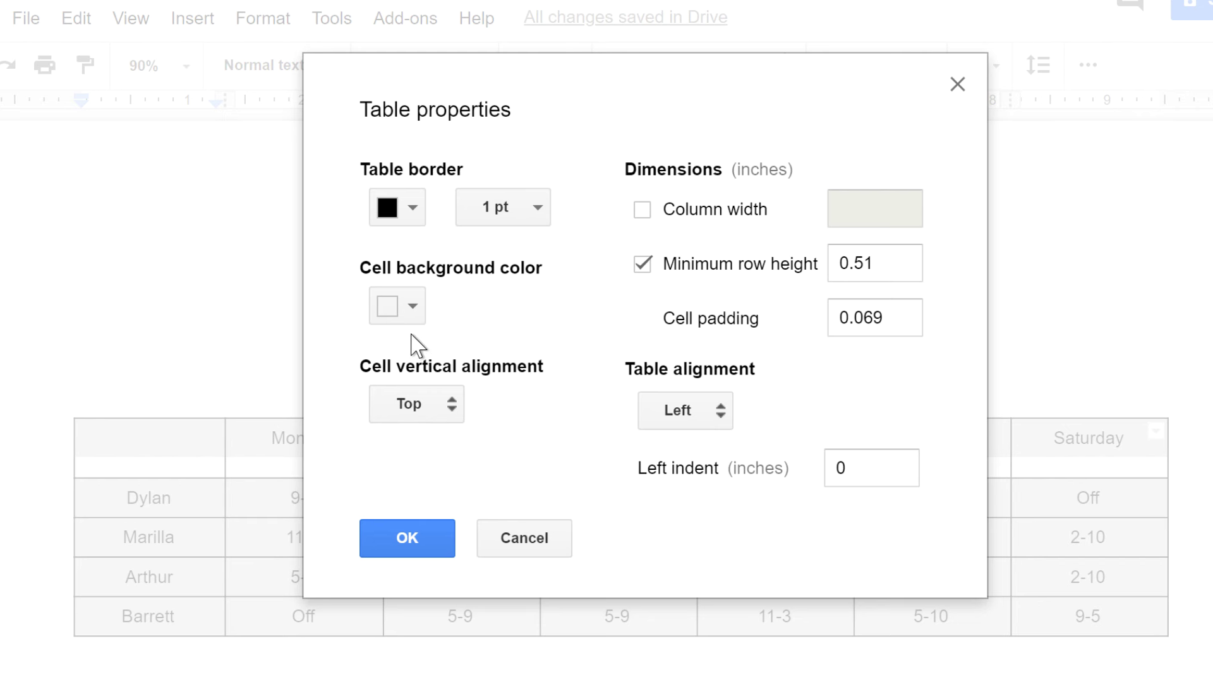
left_click(413, 309)
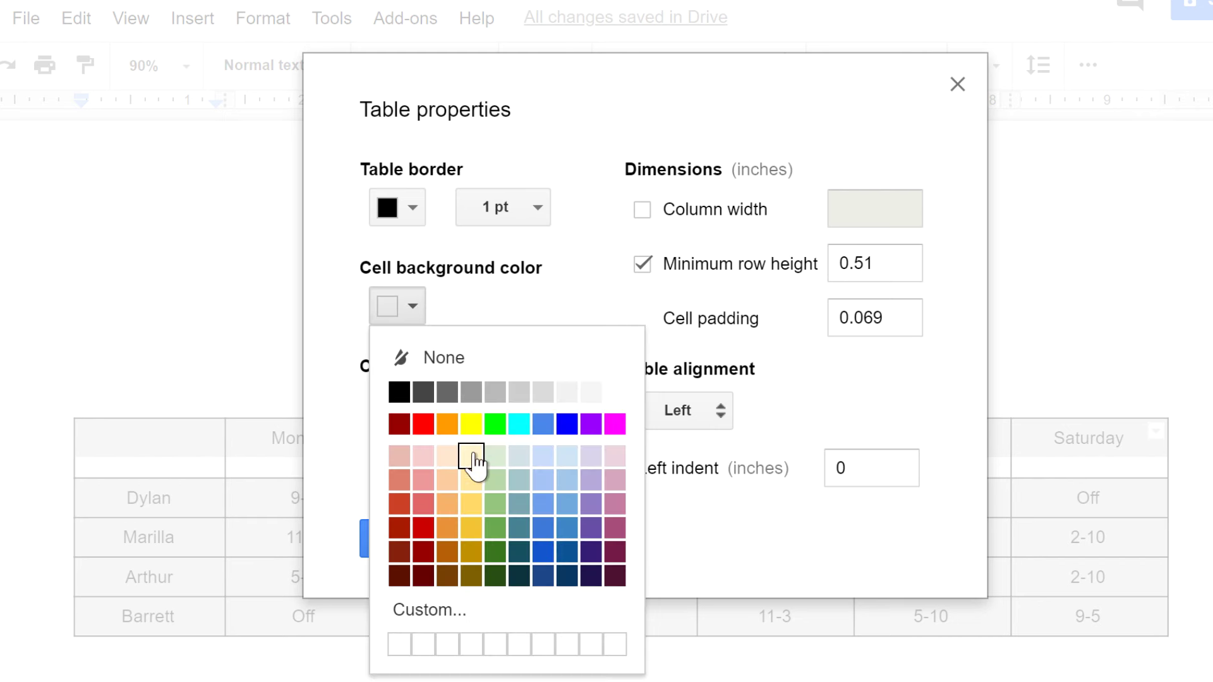
left_click(472, 456)
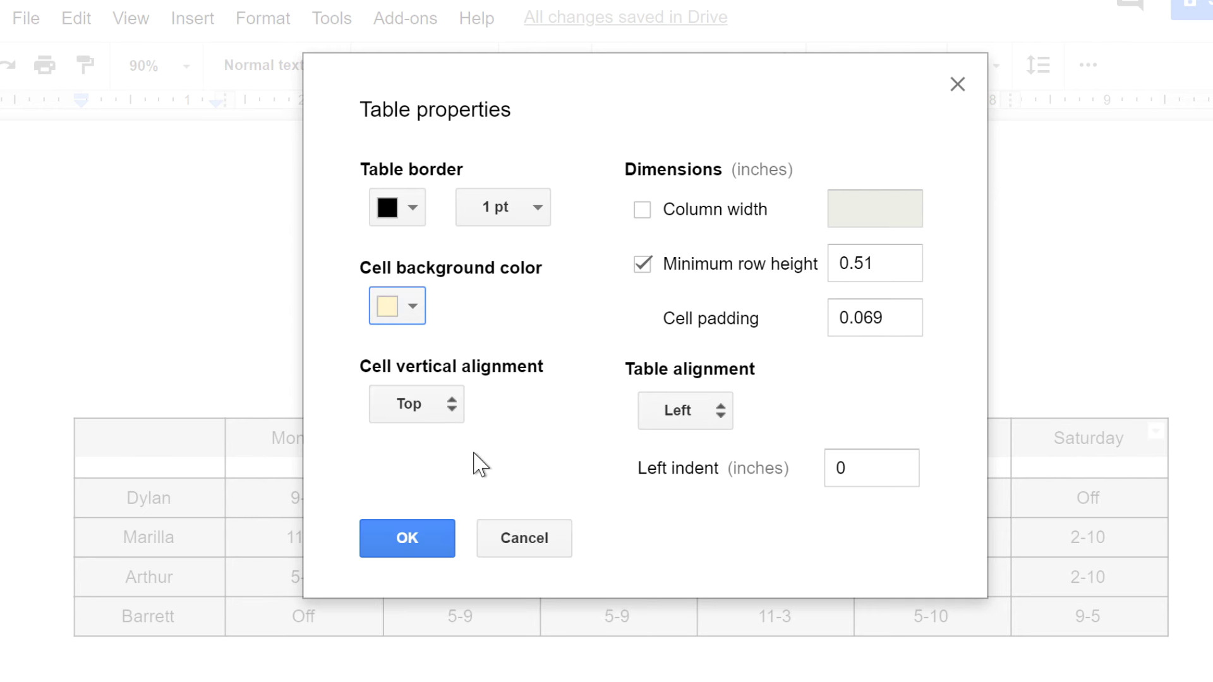
left_click(414, 220)
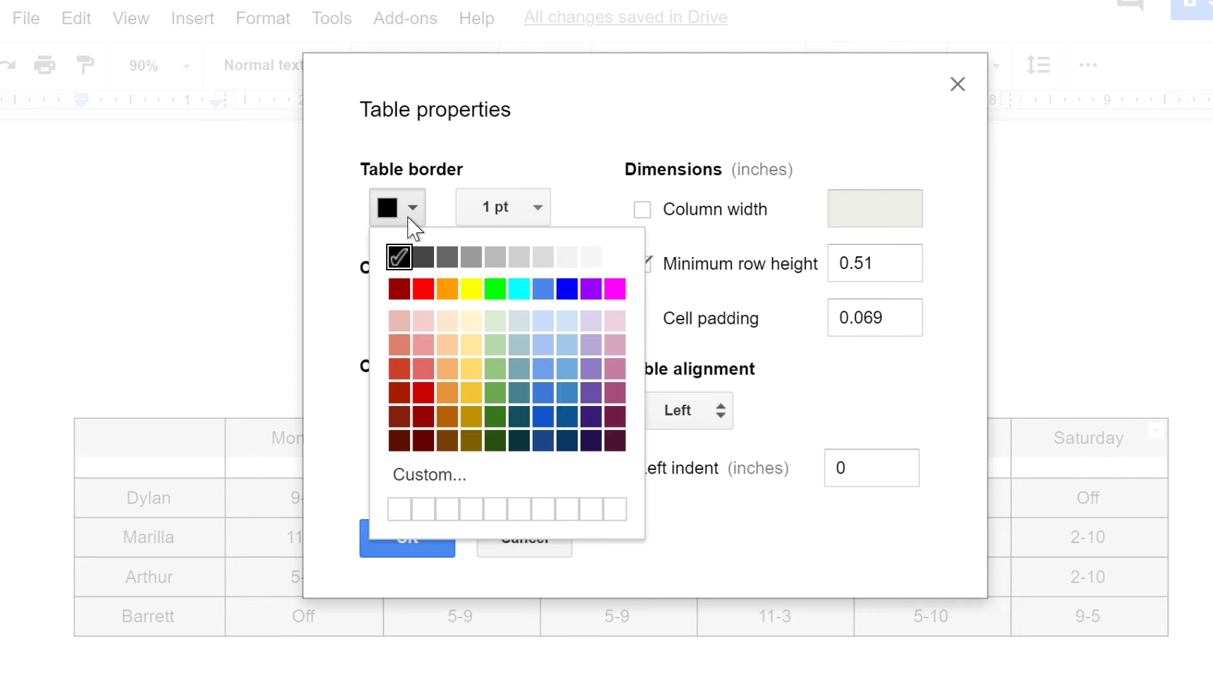
left_click(615, 259)
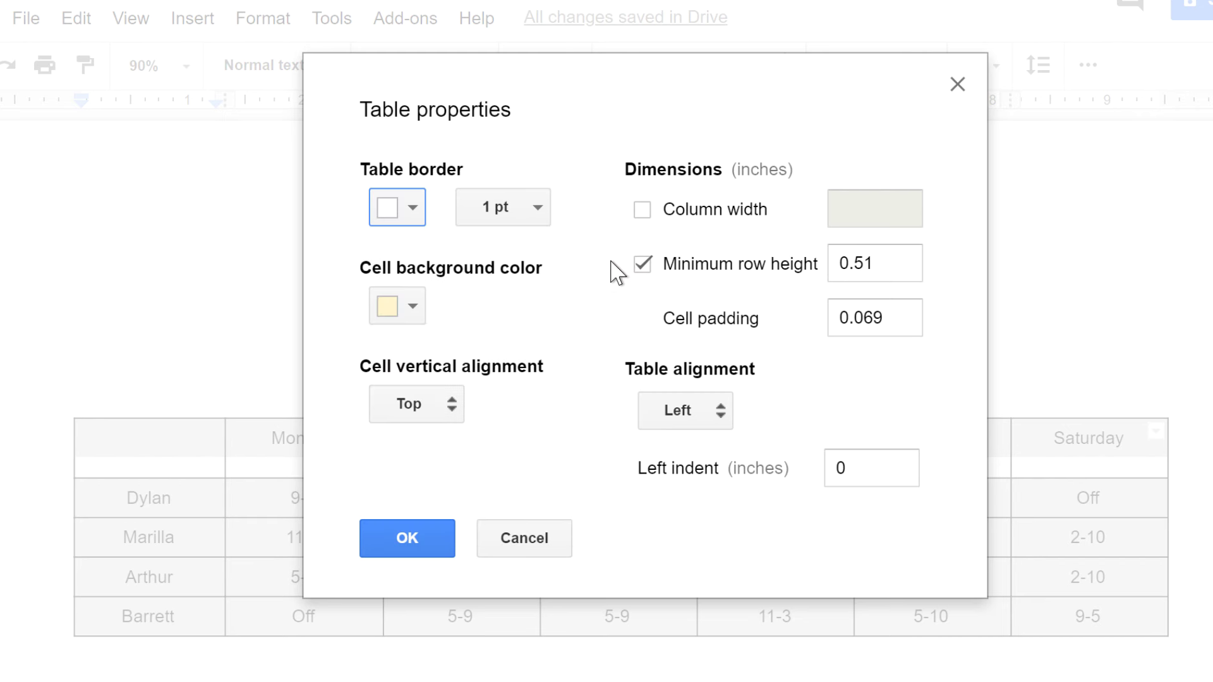
left_click(535, 226)
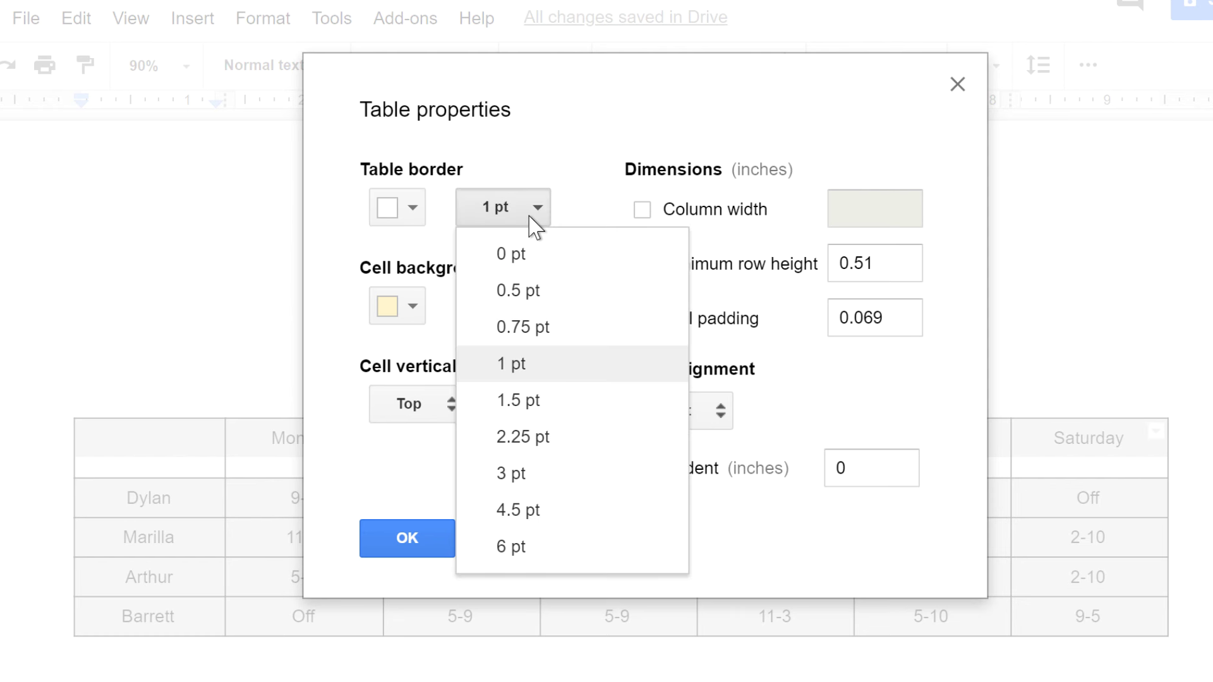
left_click(571, 439)
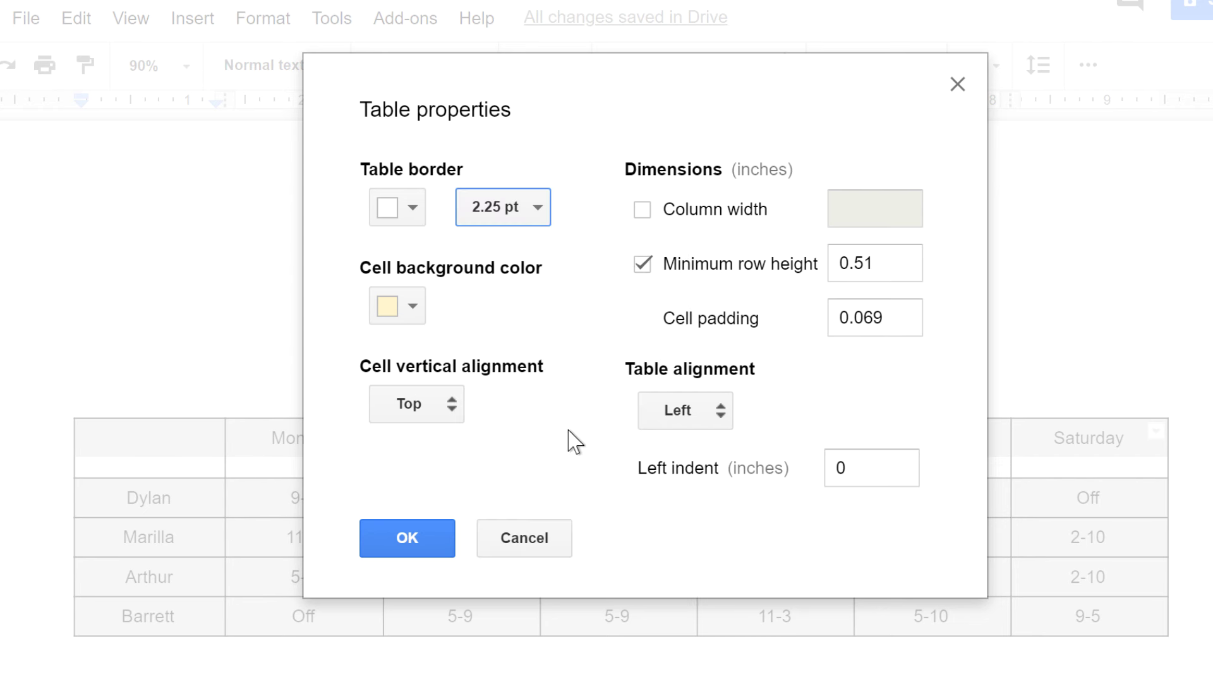
left_click(422, 530)
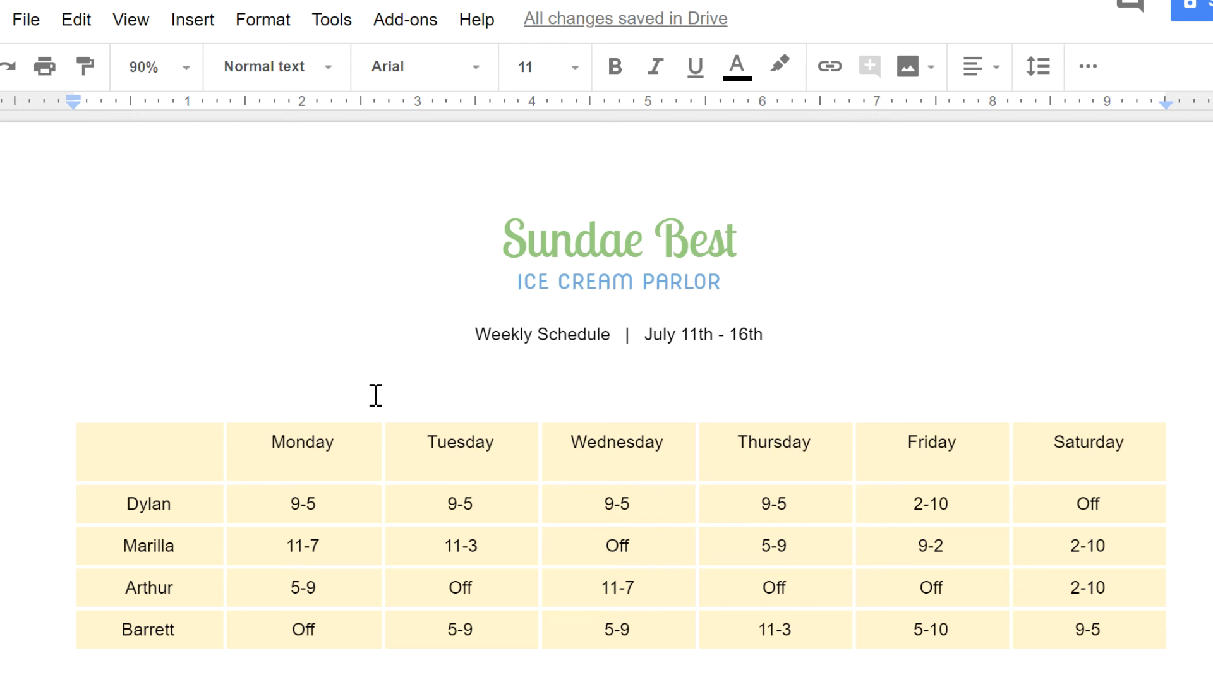
Give the header row a darker yellow background and Middle vertical alignment.
left_click_drag(144, 442, 1030, 441)
right_click(720, 443)
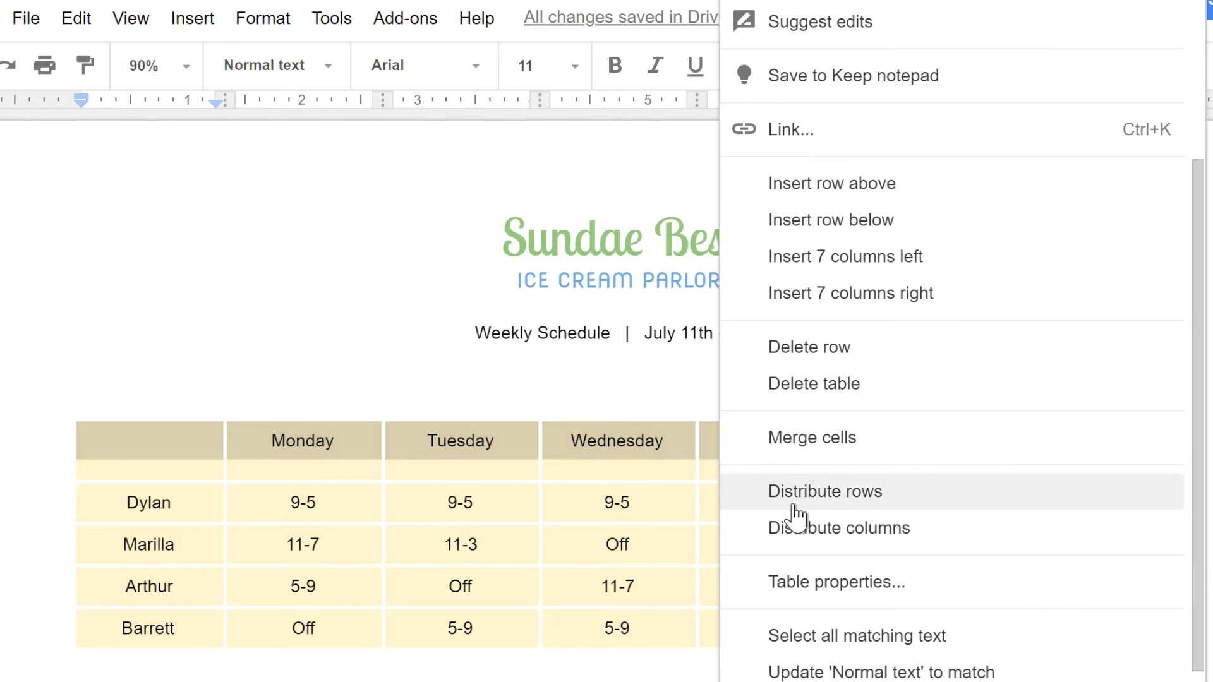
left_click(926, 589)
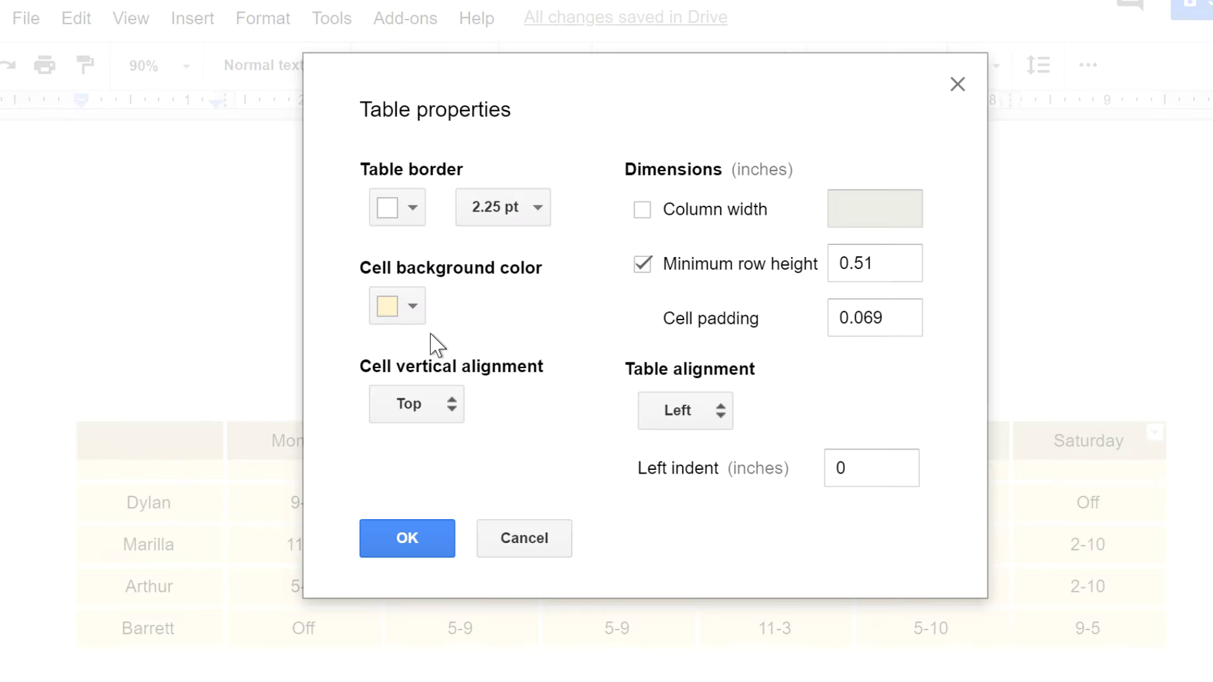
left_click(412, 309)
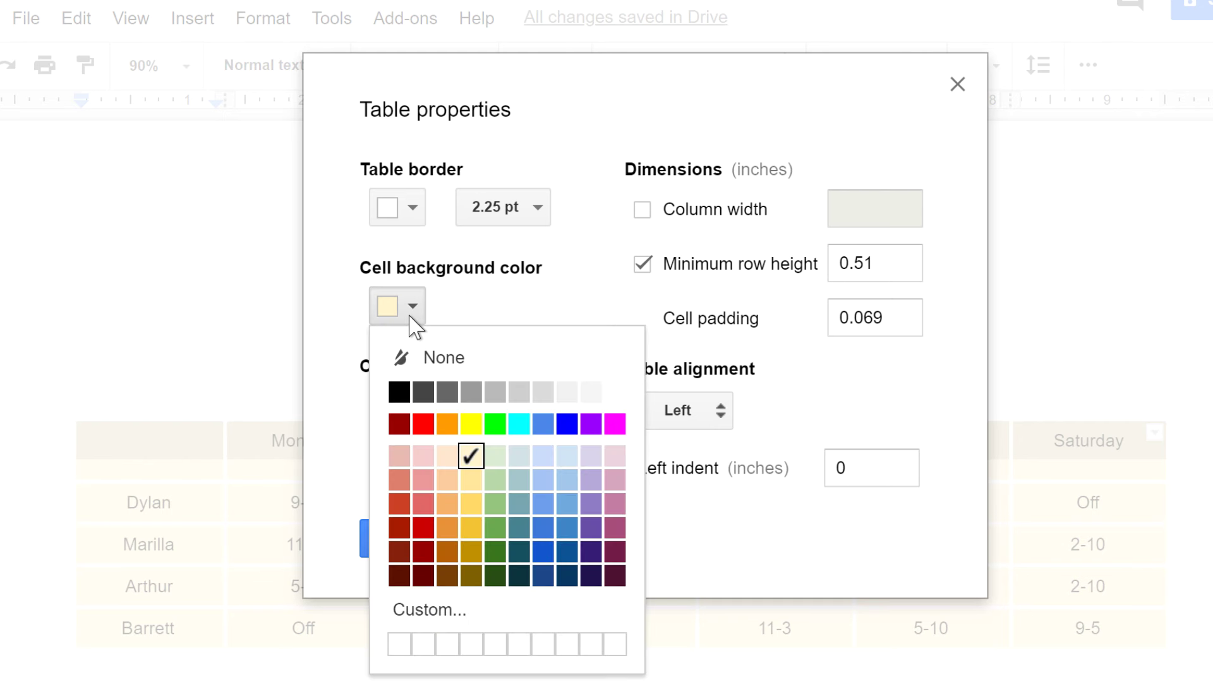
left_click(473, 482)
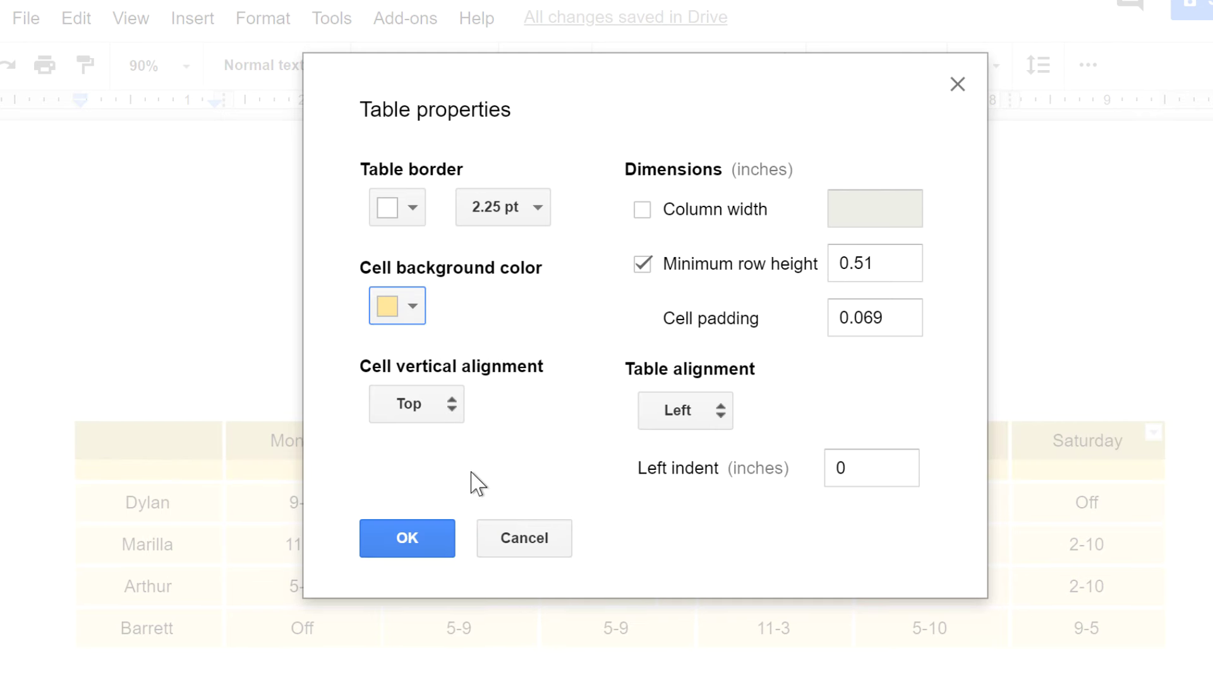
left_click(455, 414)
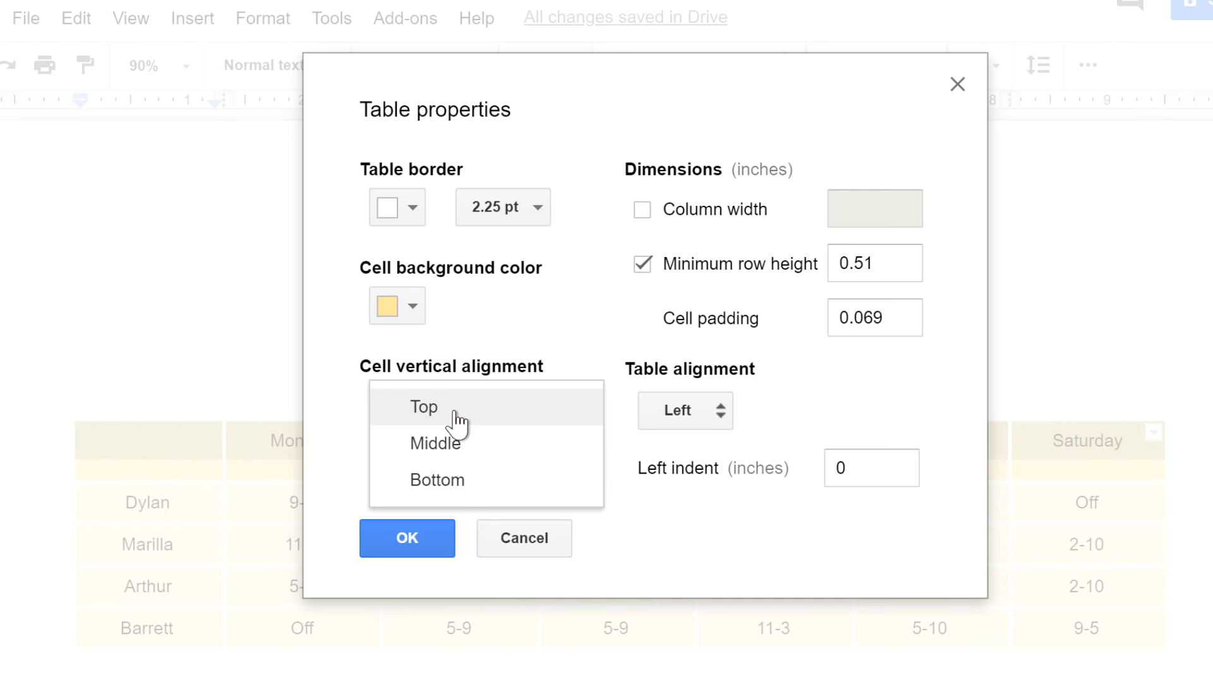
left_click(483, 452)
left_click(442, 536)
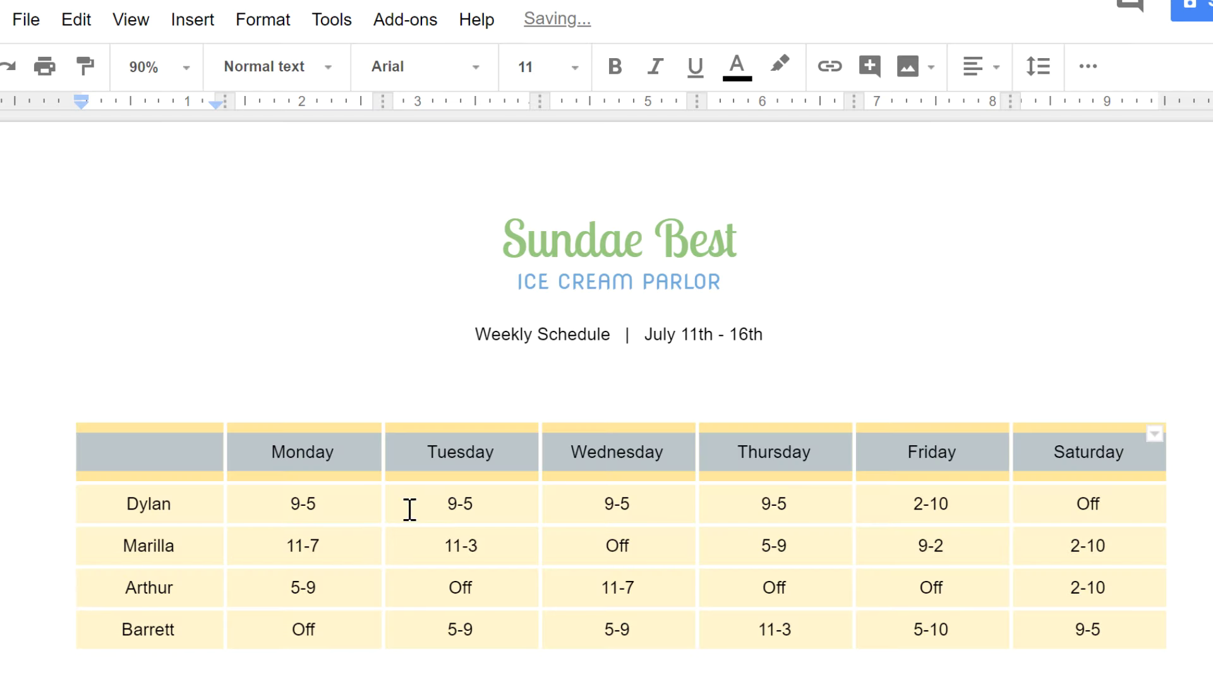
left_click(318, 377)
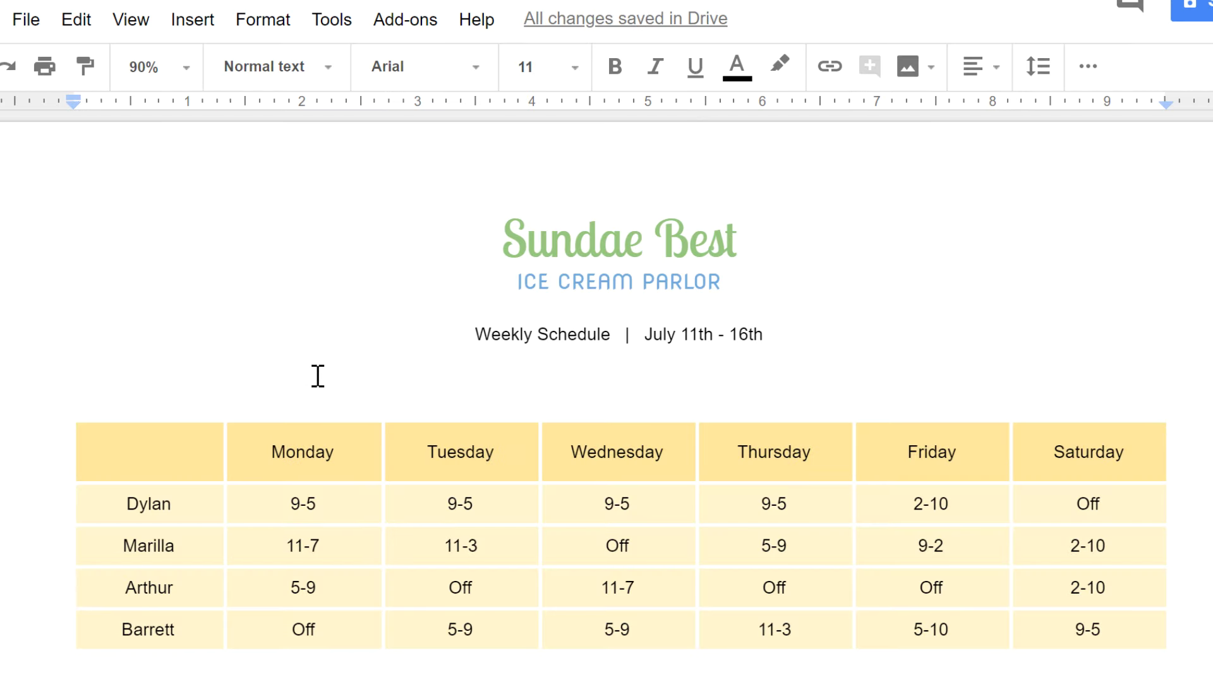